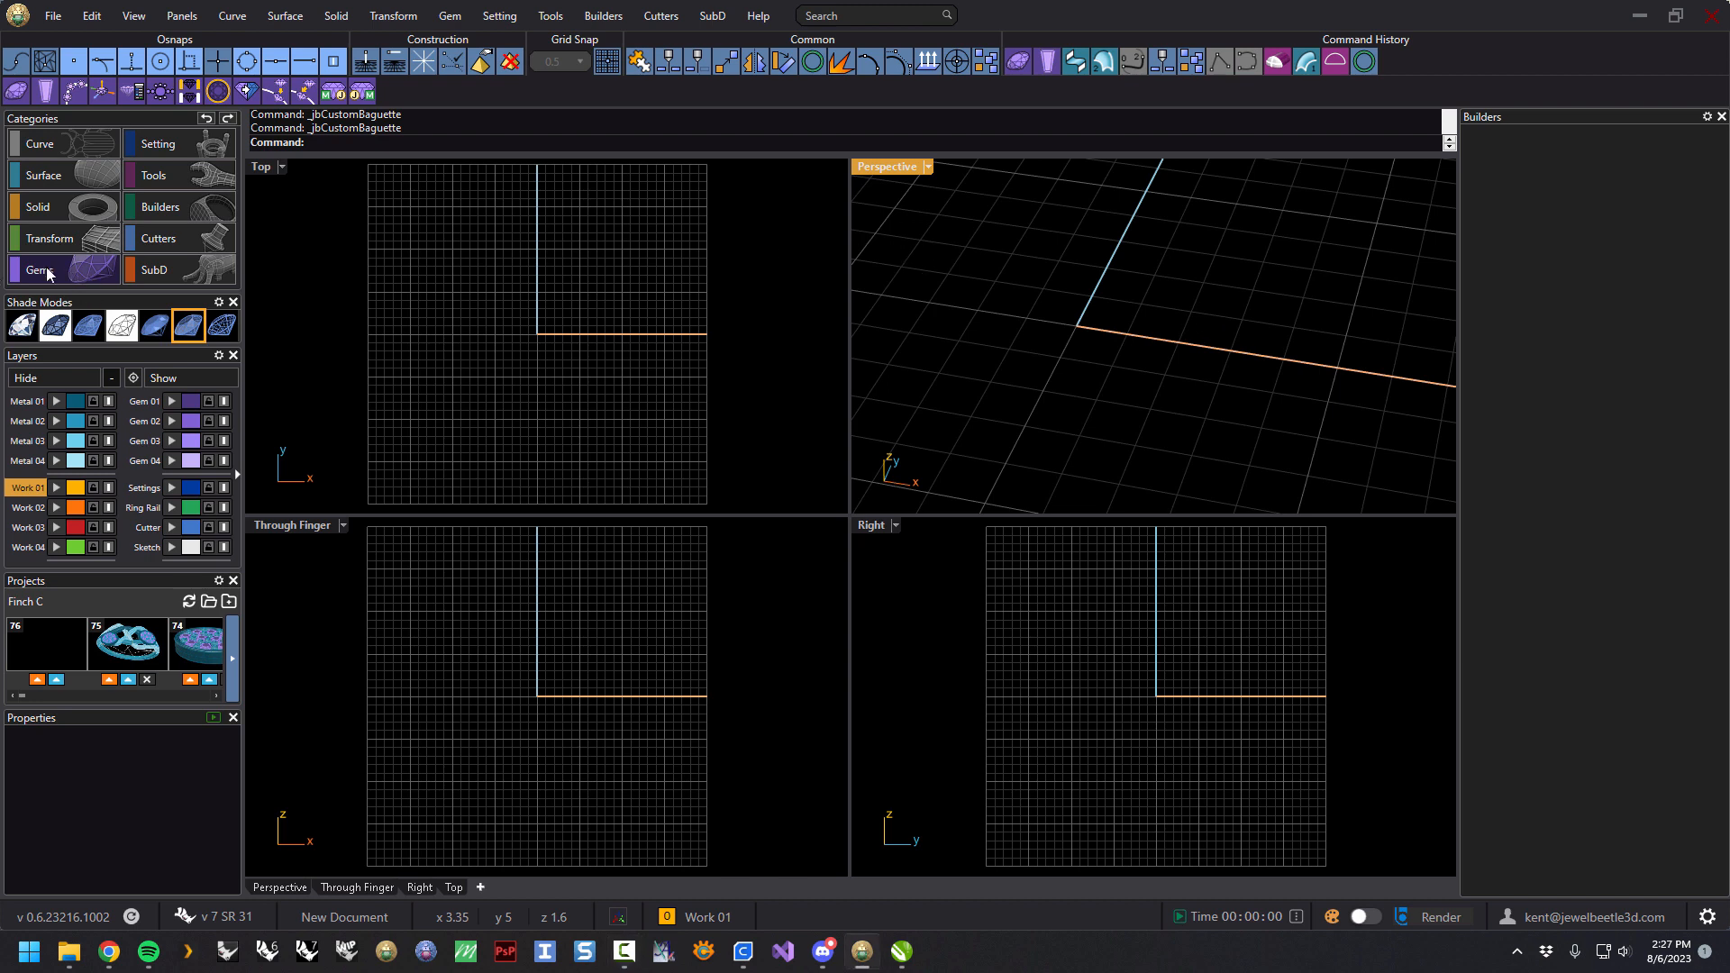
- Start the Custom Baguette Builder and give the preview top width 3 and bottom width 1.5
left_click(44, 93)
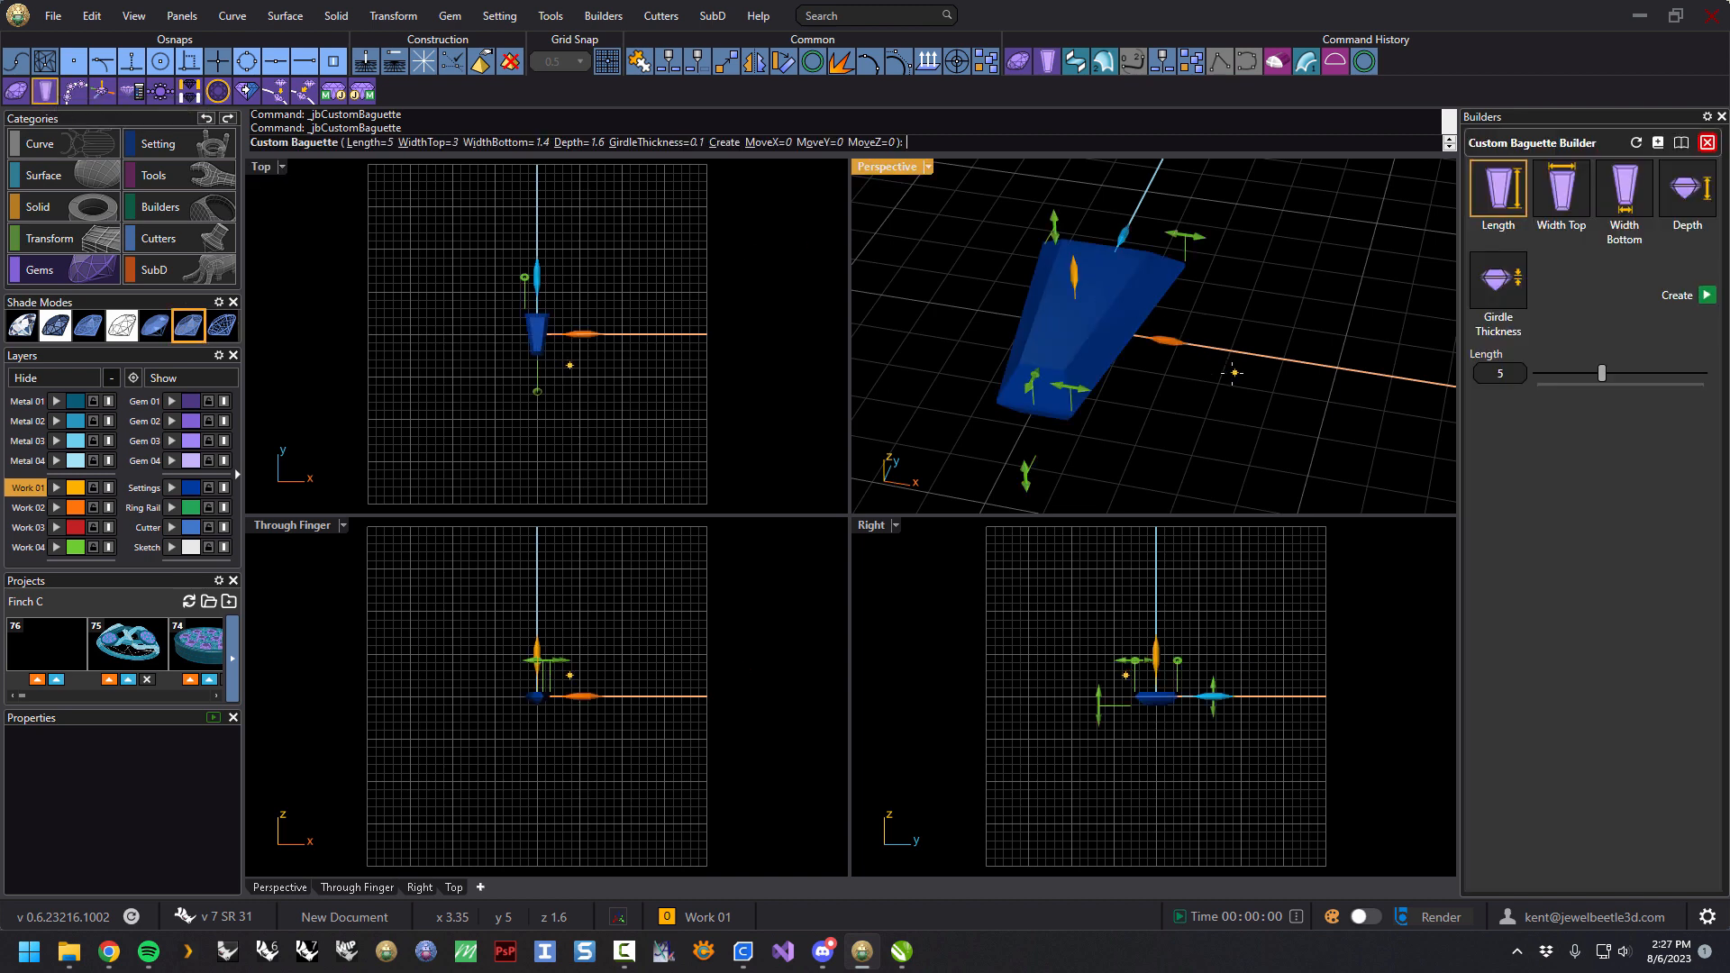
right_click_drag(1213, 385, 1293, 371)
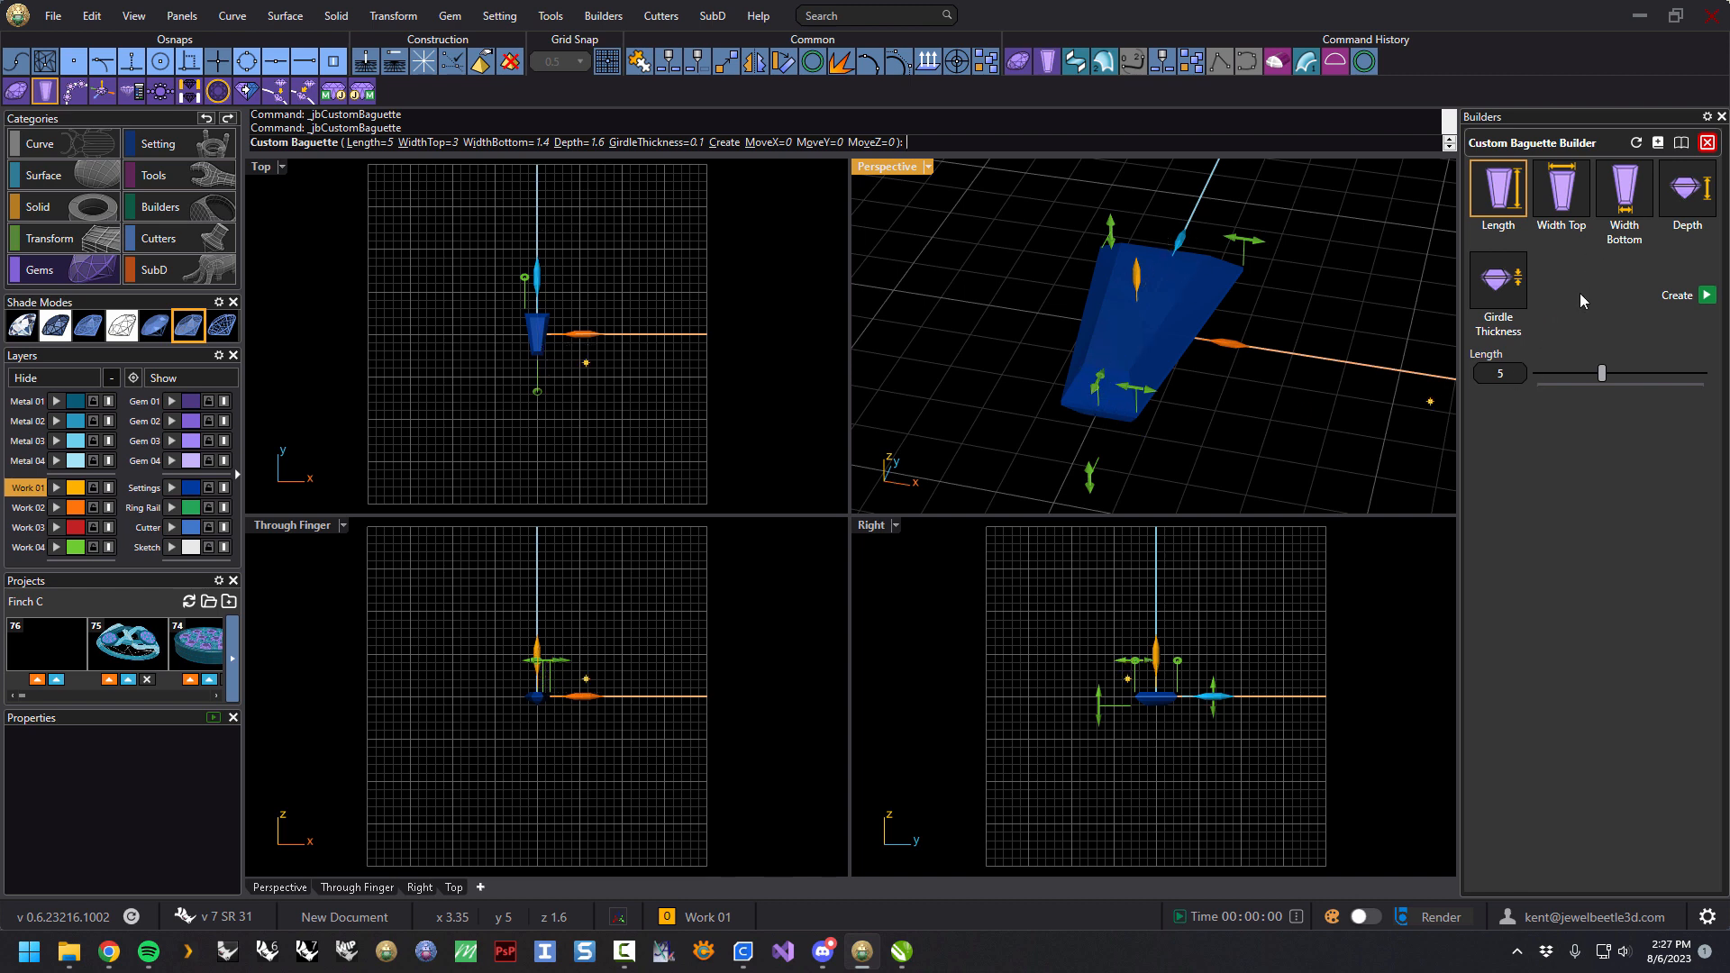
left_click(1554, 185)
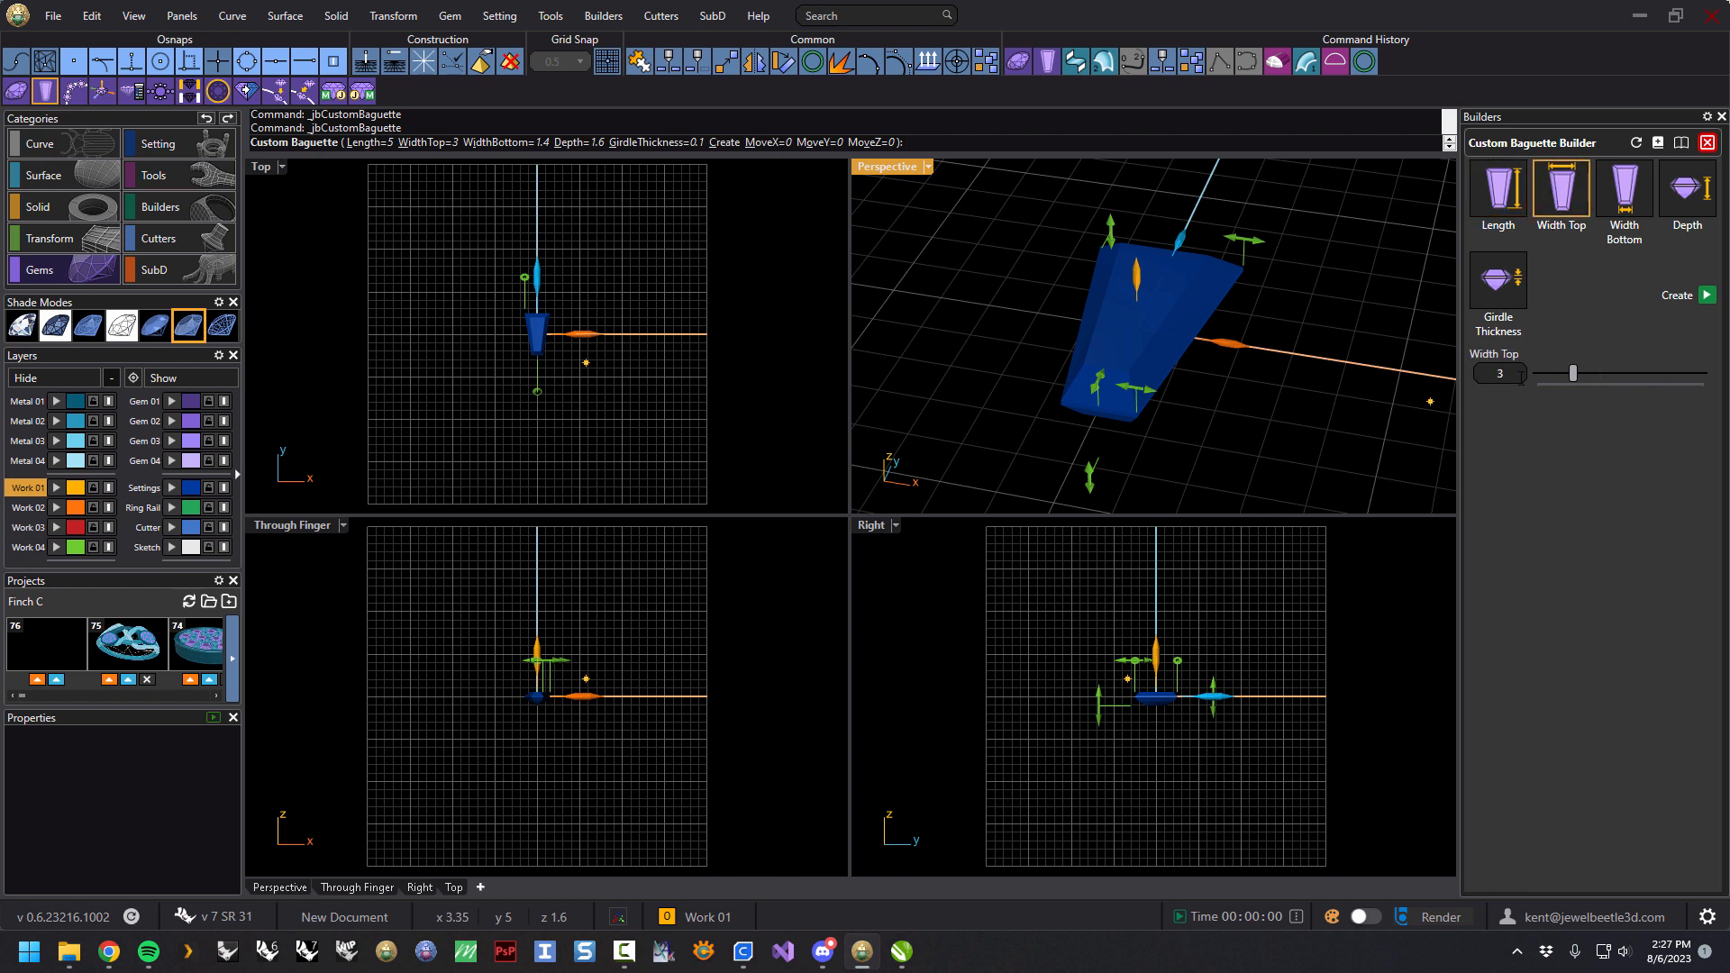
left_click(1623, 197)
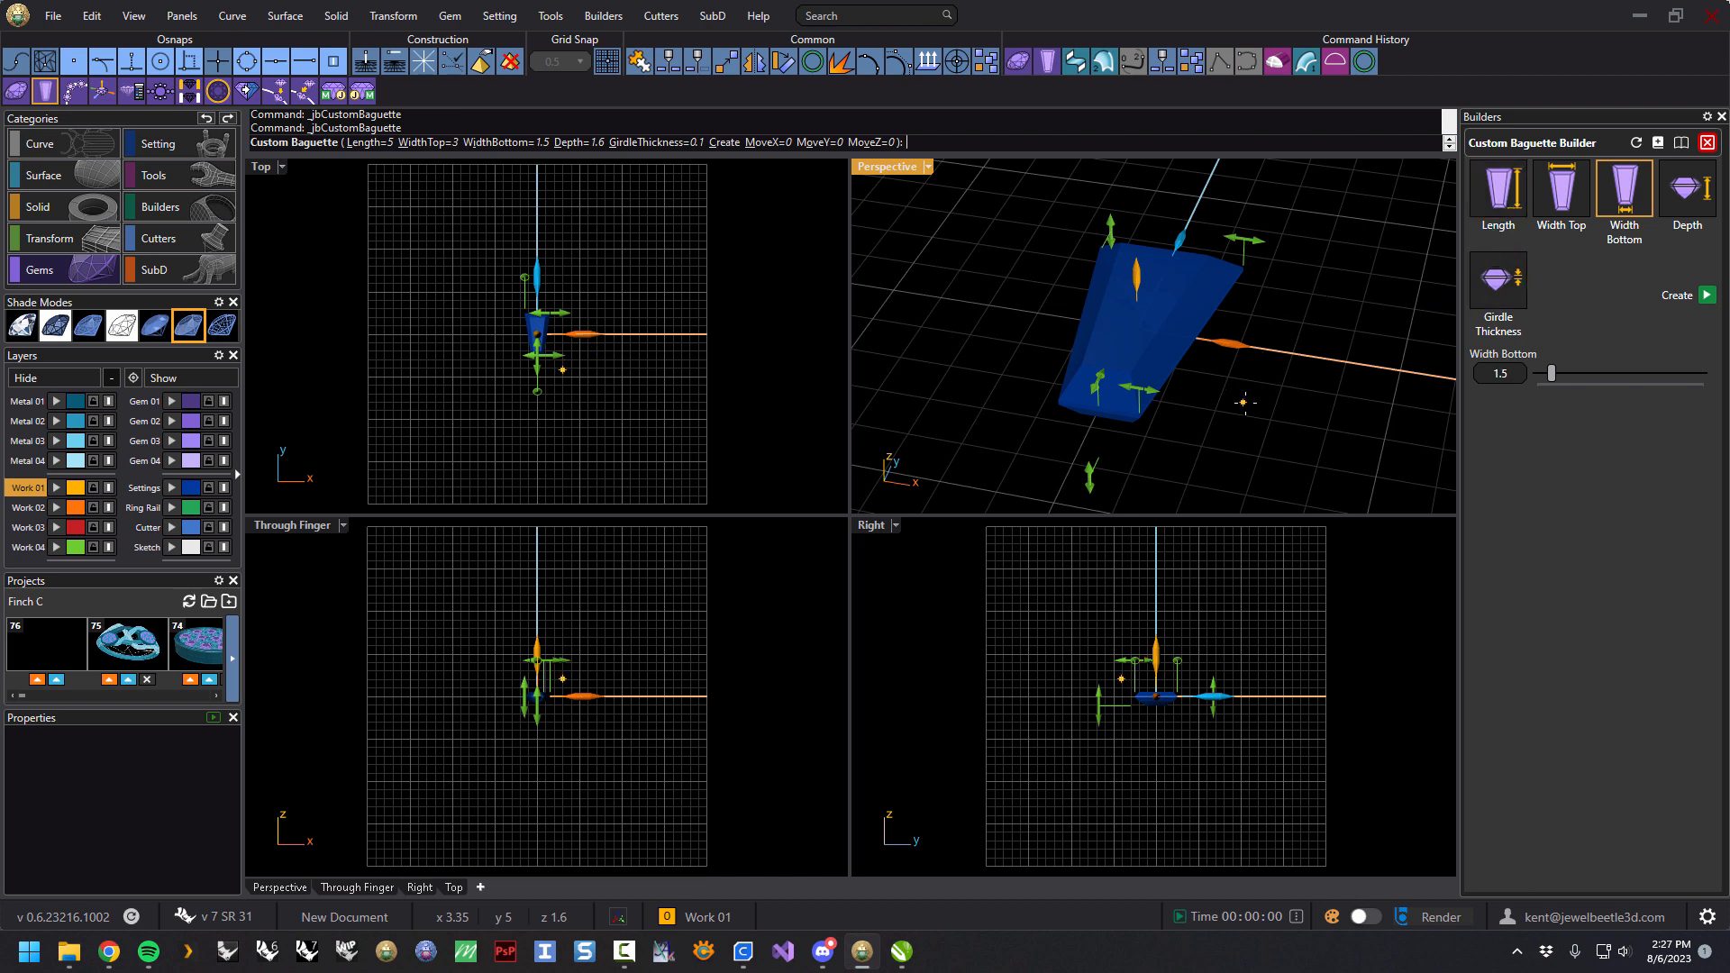
- Drag the gumball handles so the baguette's length becomes 4 and its girdle thickness 0.15
right_click_drag(1246, 403, 1190, 379)
left_click(1143, 350)
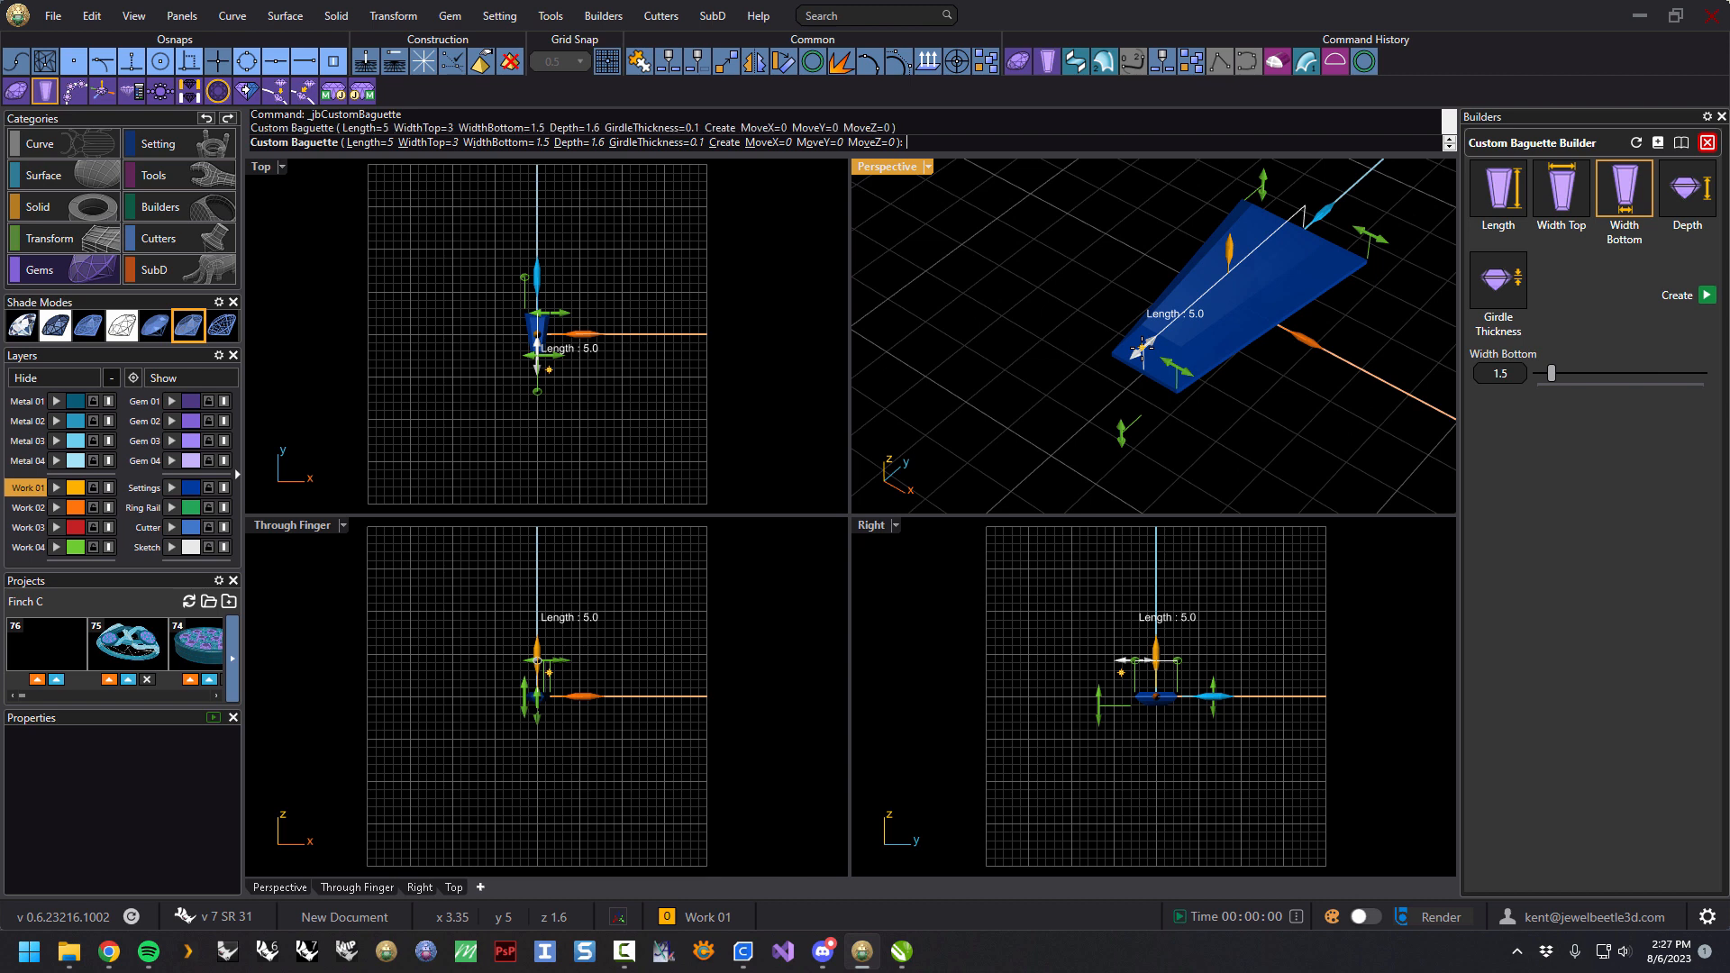
left_click_drag(1143, 349, 1199, 330)
right_click_drag(1274, 381, 1314, 336)
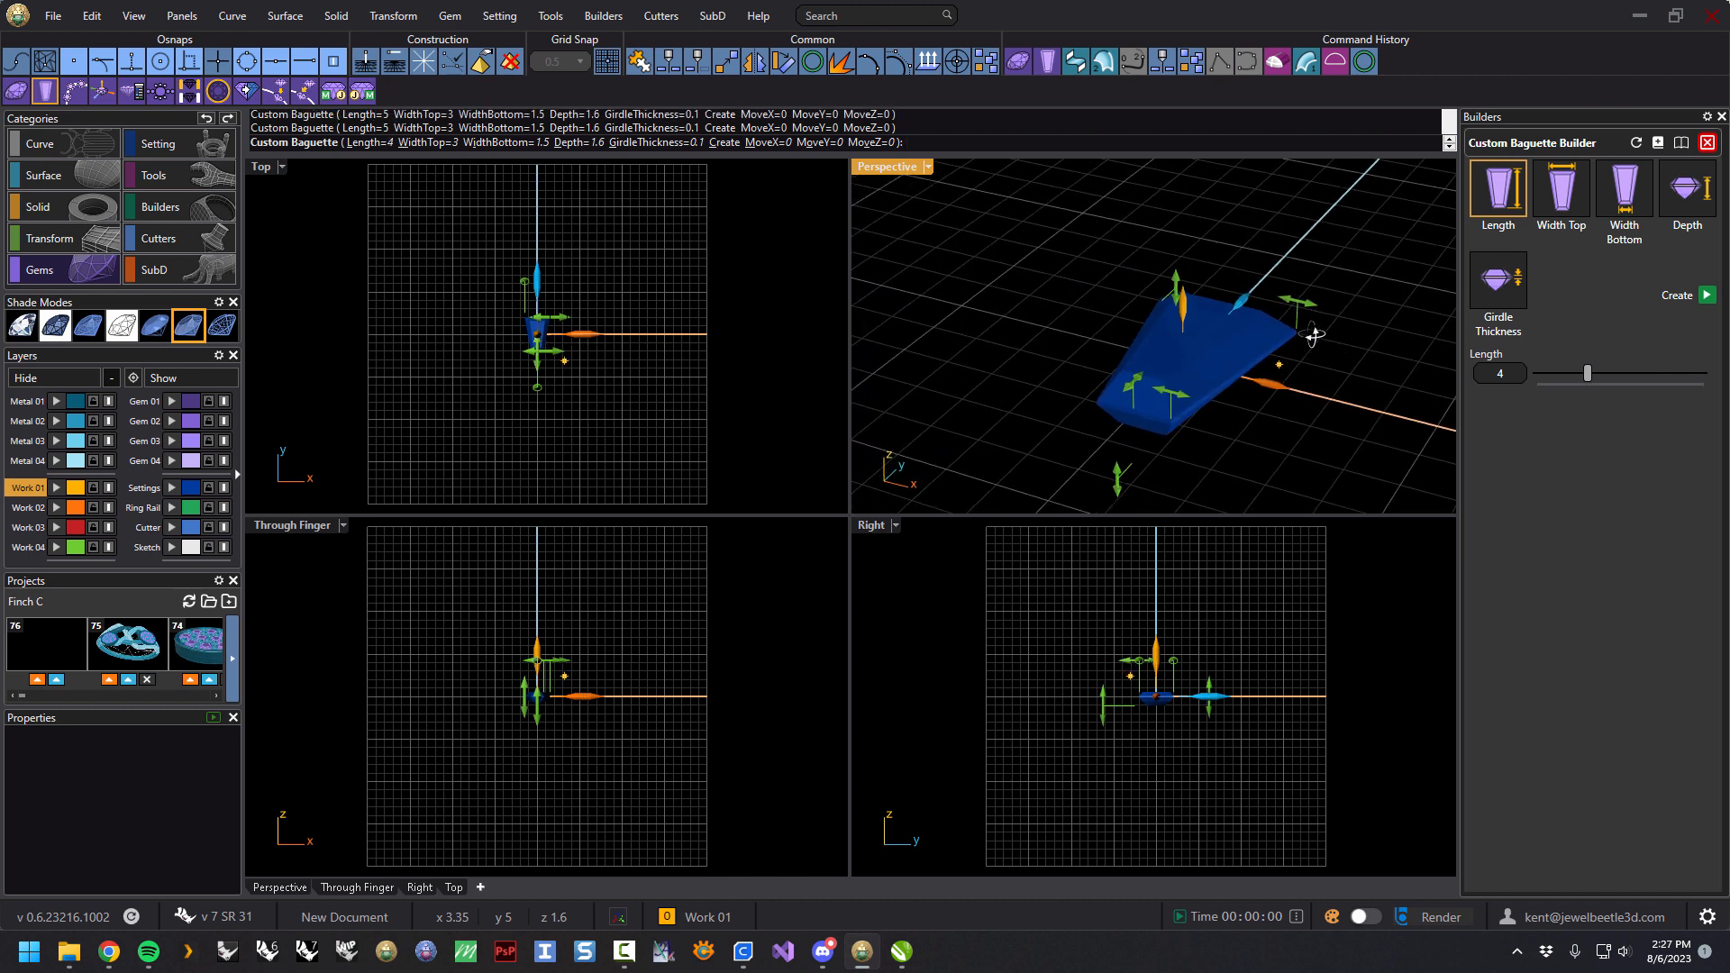
right_click_drag(1184, 347, 1177, 354)
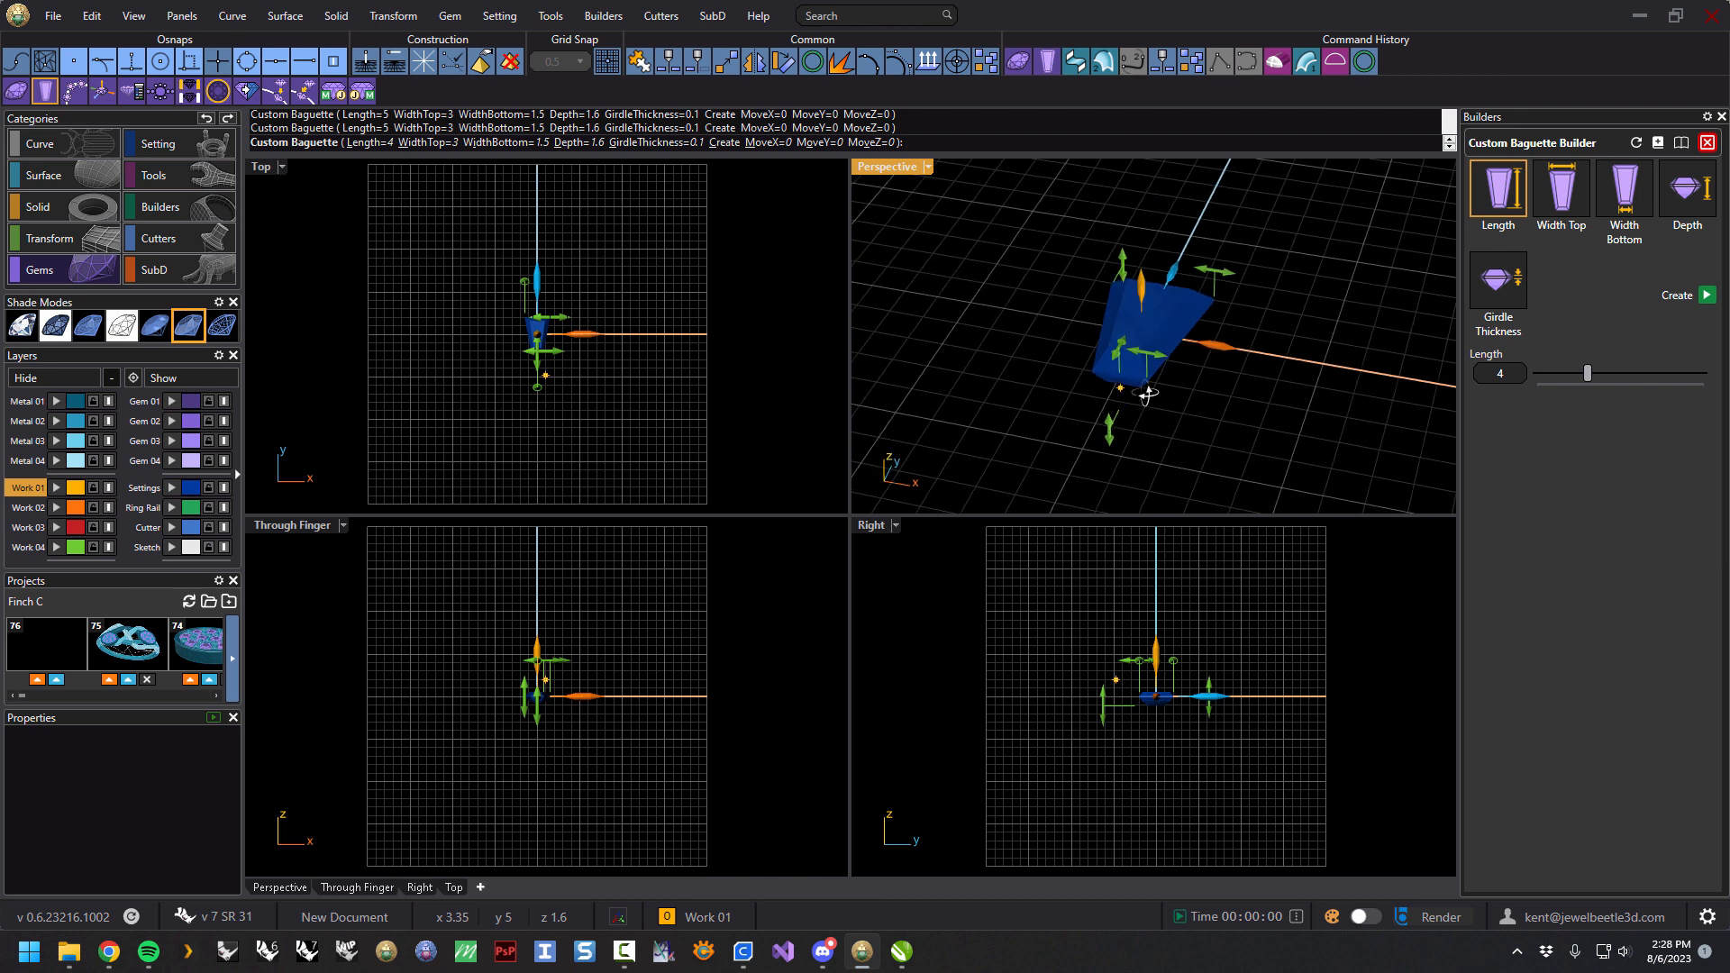
scroll(1211, 341, "up", 2)
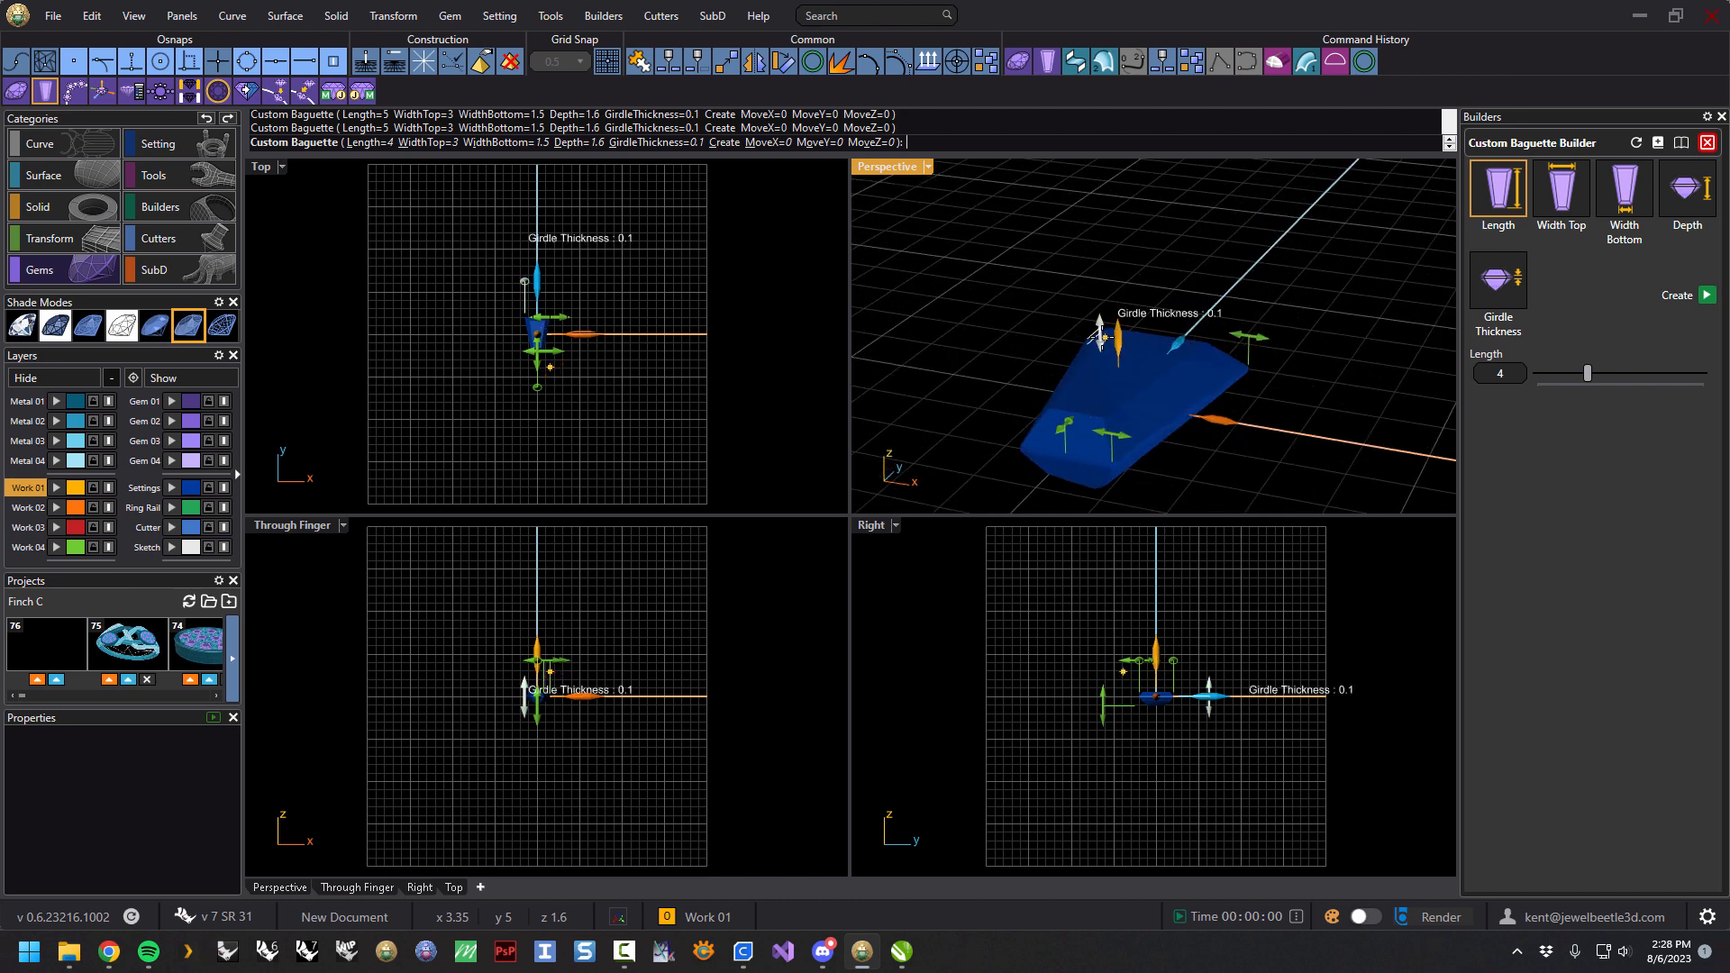
left_click_drag(1099, 329, 1099, 335)
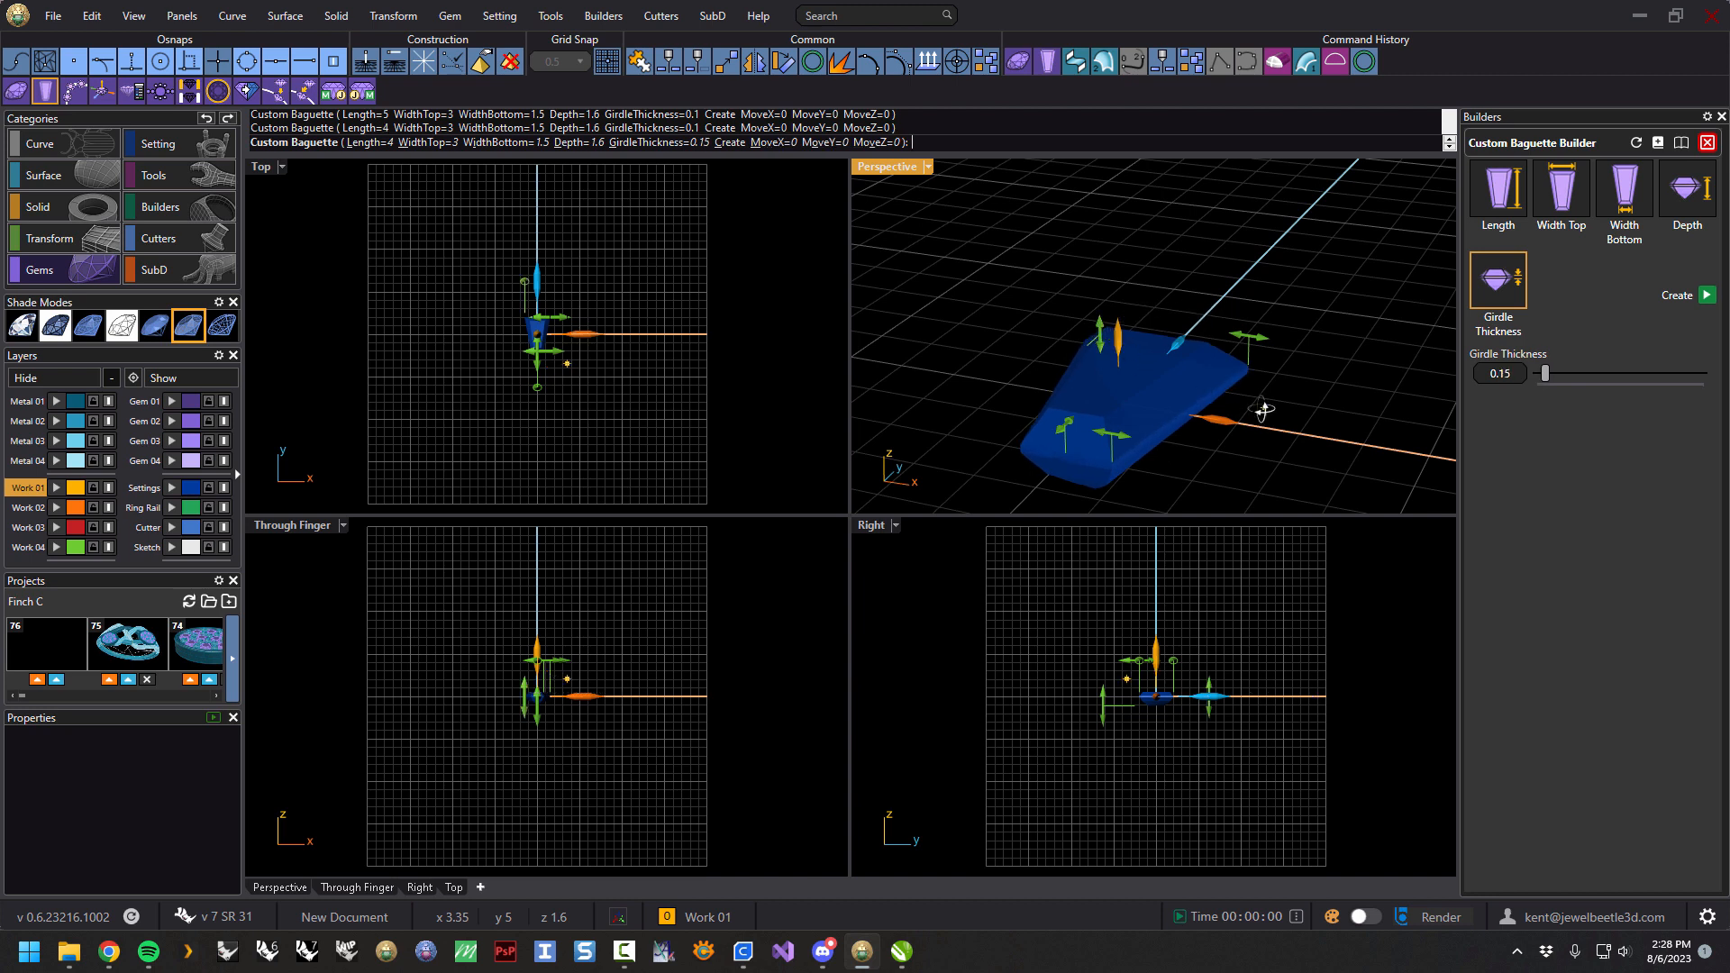
- Reduce the baguette's depth to 1.3 and move it 4.5 units along X
mouse_move(1099, 352)
middle_mouse_down()
mouse_move(1180, 433)
mouse_move(1123, 406)
middle_mouse_up()
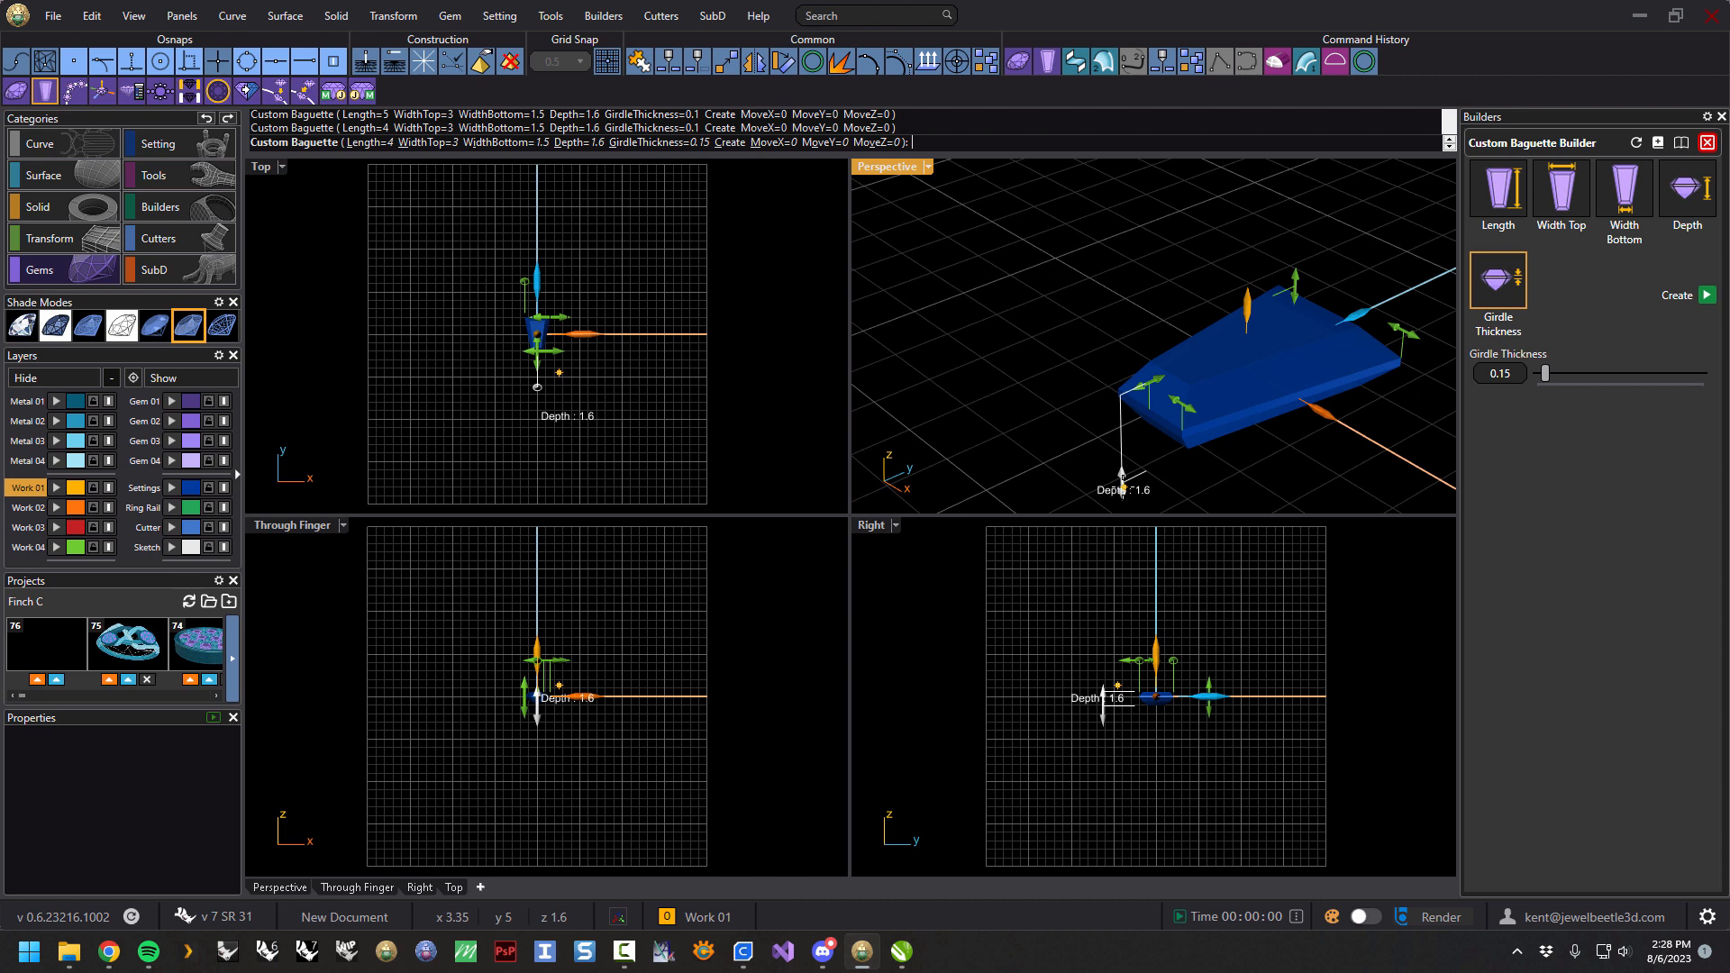
left_click_drag(1125, 481, 1143, 475)
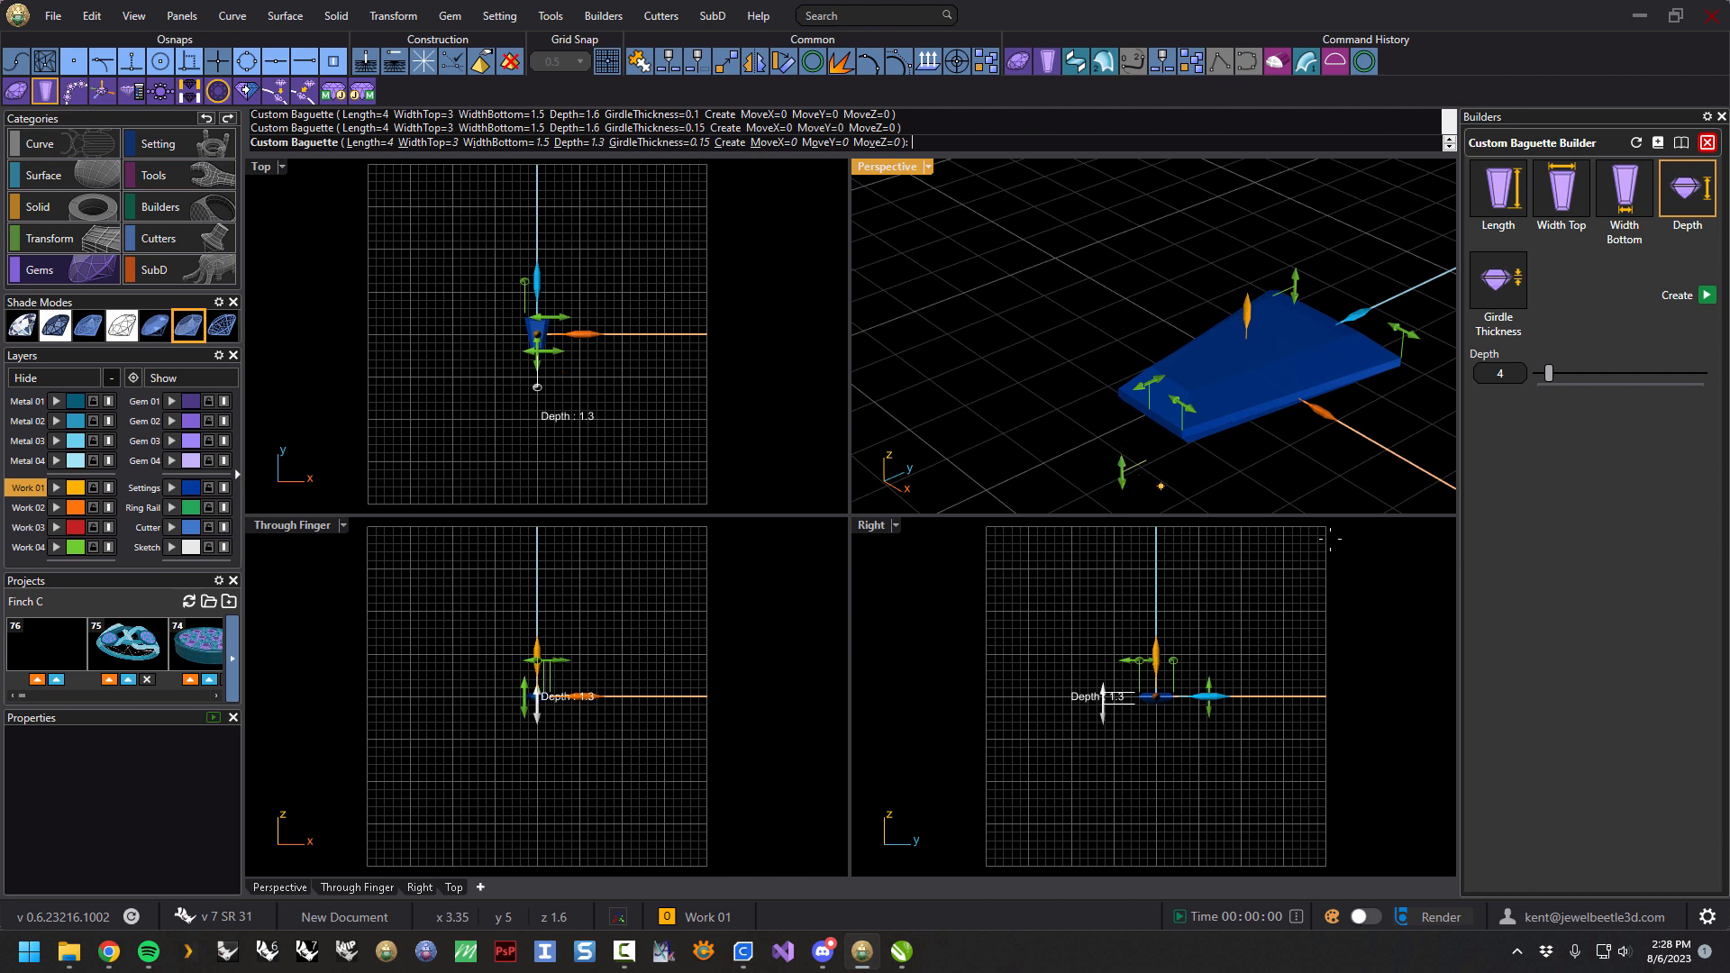
mouse_move(1186, 426)
right_mouse_down()
mouse_move(1294, 460)
mouse_move(1298, 447)
right_mouse_up()
left_click_drag(1203, 357, 1322, 373)
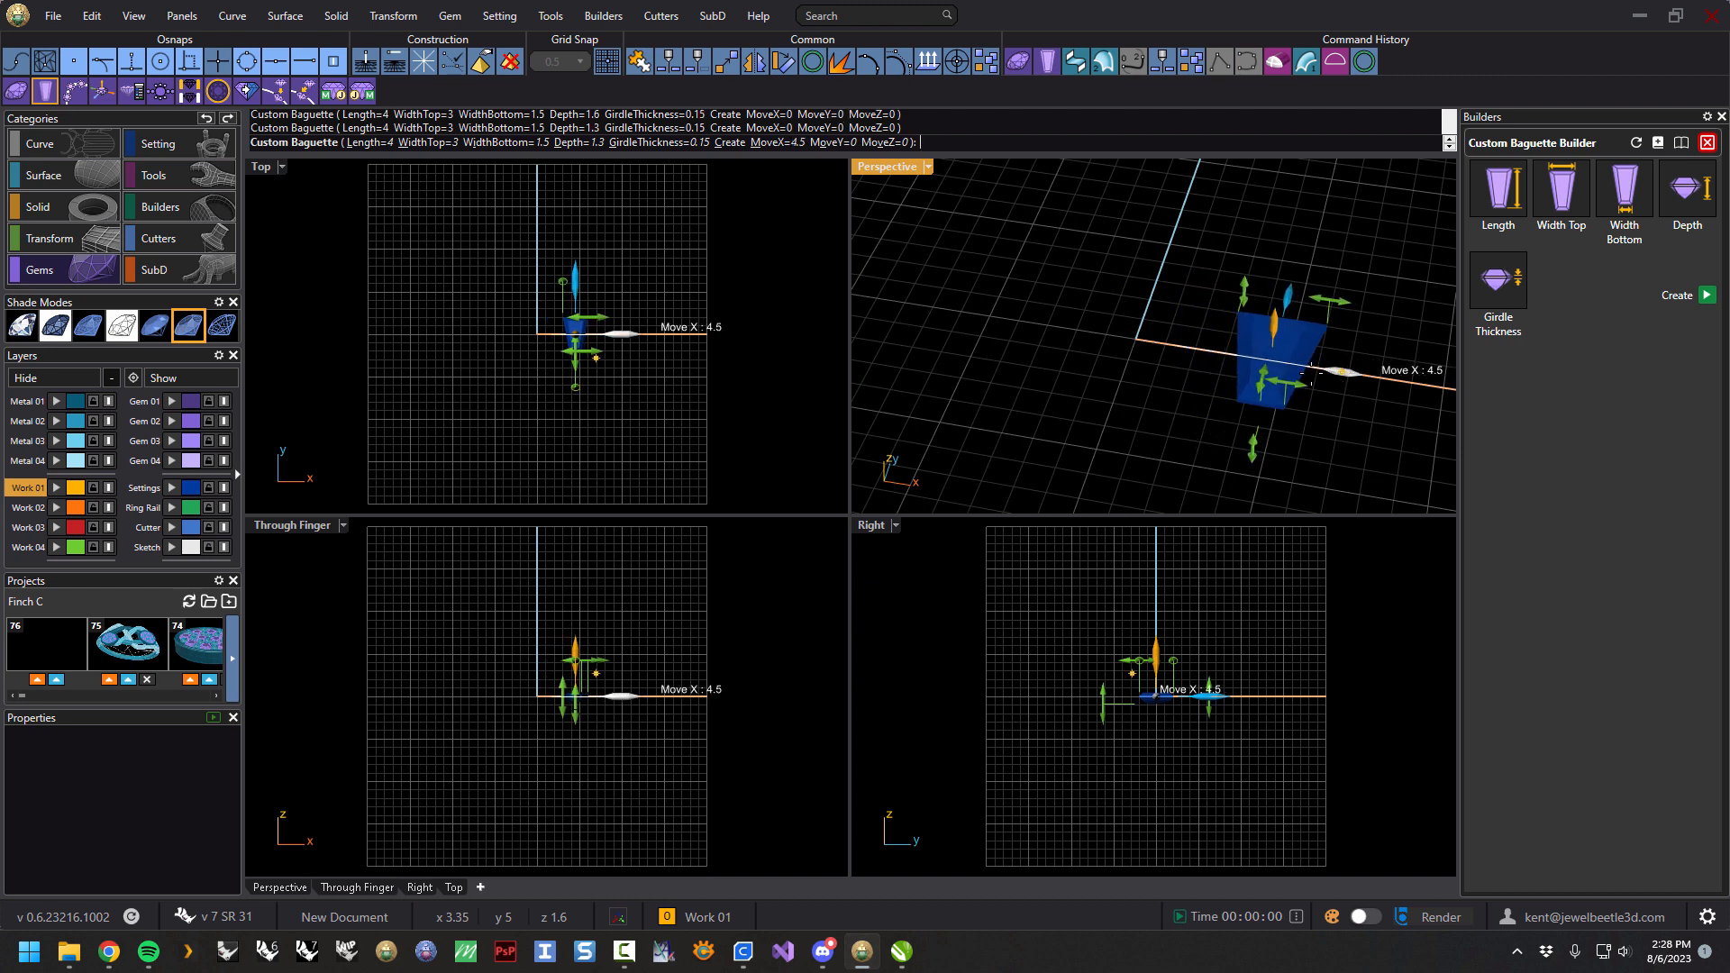
- Create the shifted gem, then build a second baguette 4.7 long at the origin beside it
left_click(1705, 296)
right_click_drag(1207, 325, 1164, 338)
left_click_drag(1131, 342, 1123, 356)
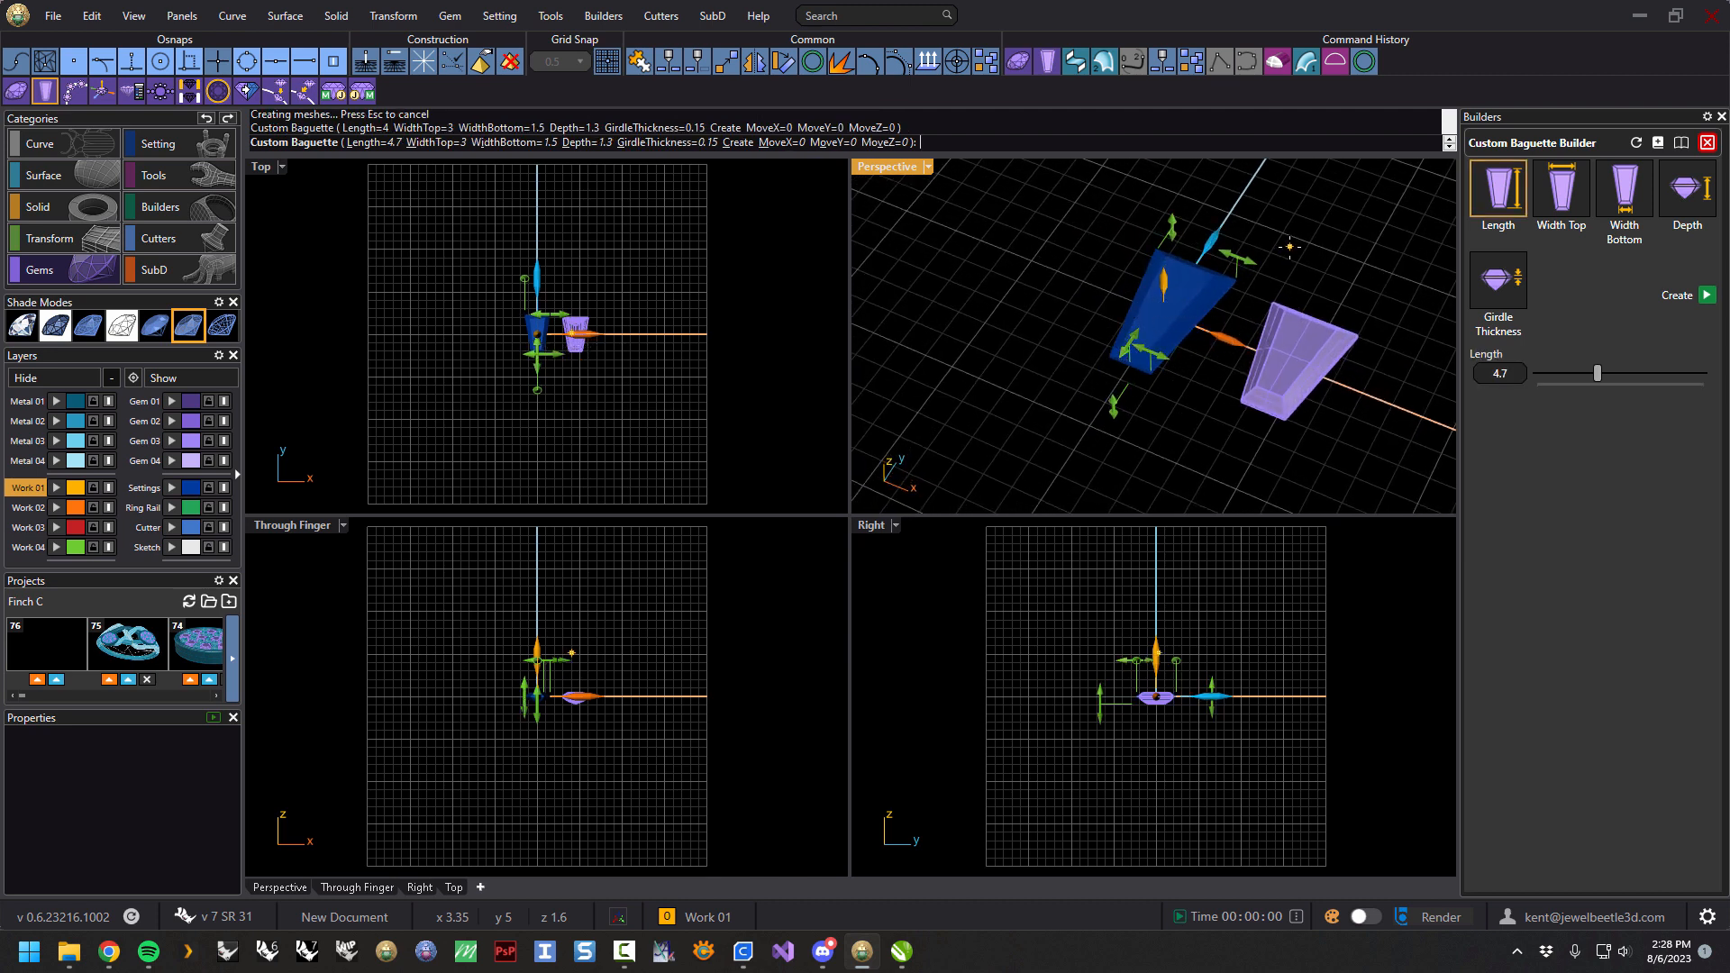
key("Return")
right_click_drag(1217, 365, 1207, 316)
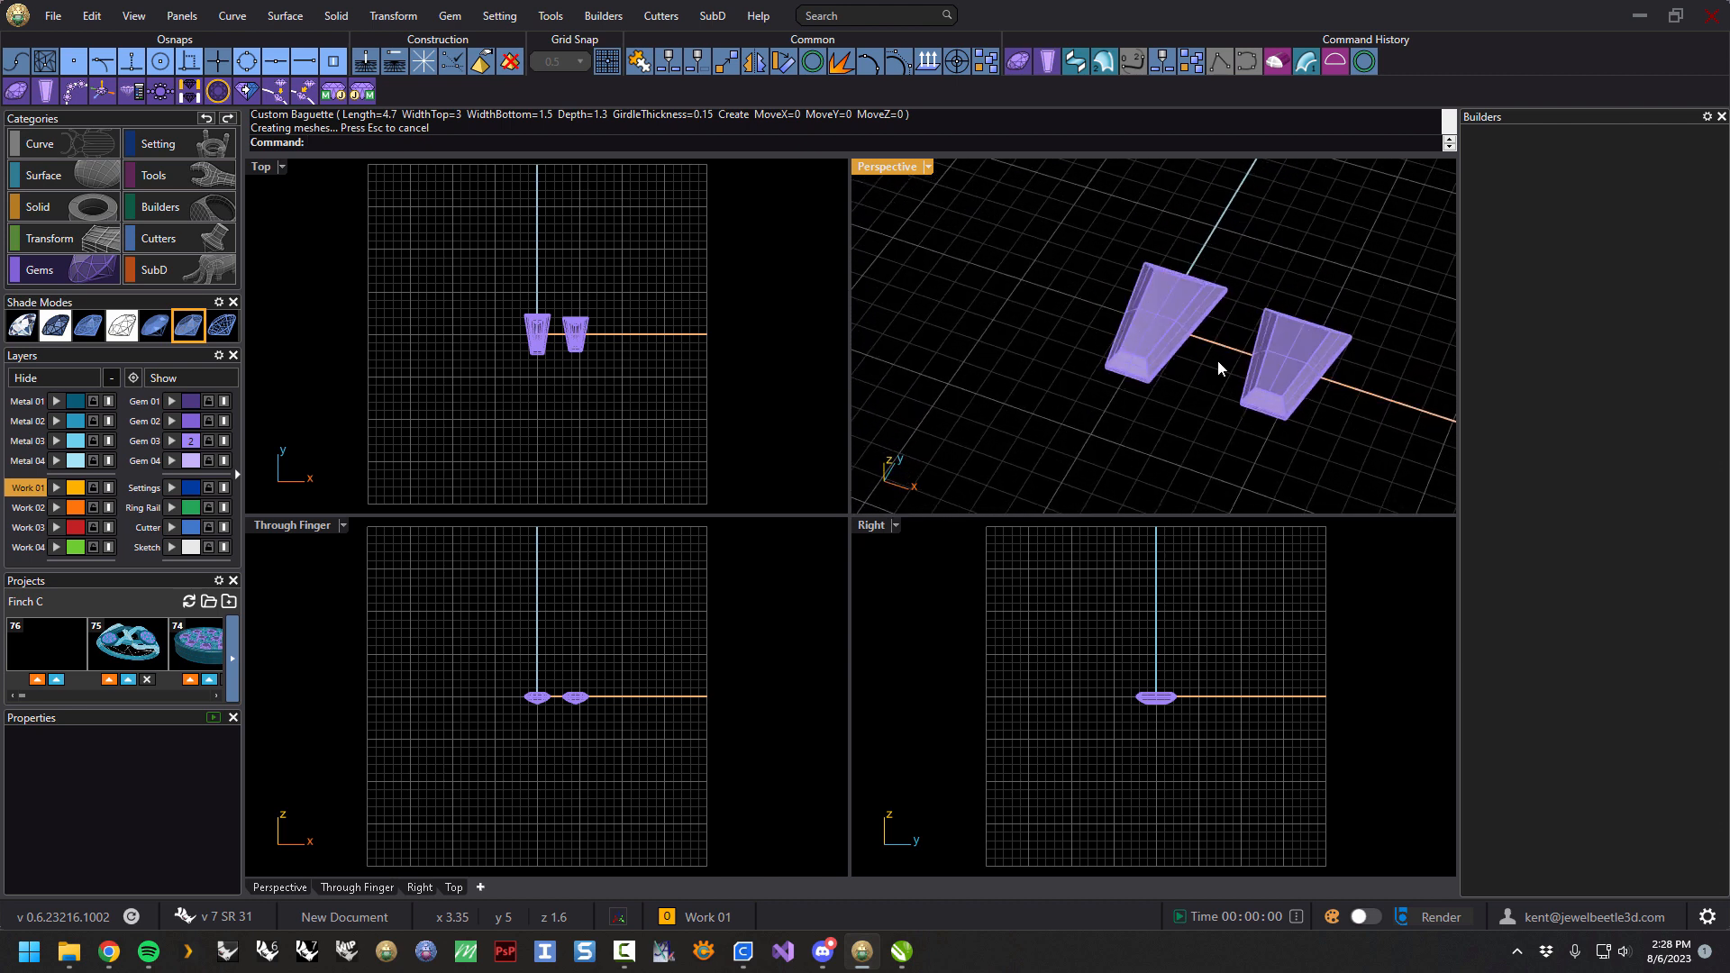
right_click_drag(1225, 362, 1302, 406)
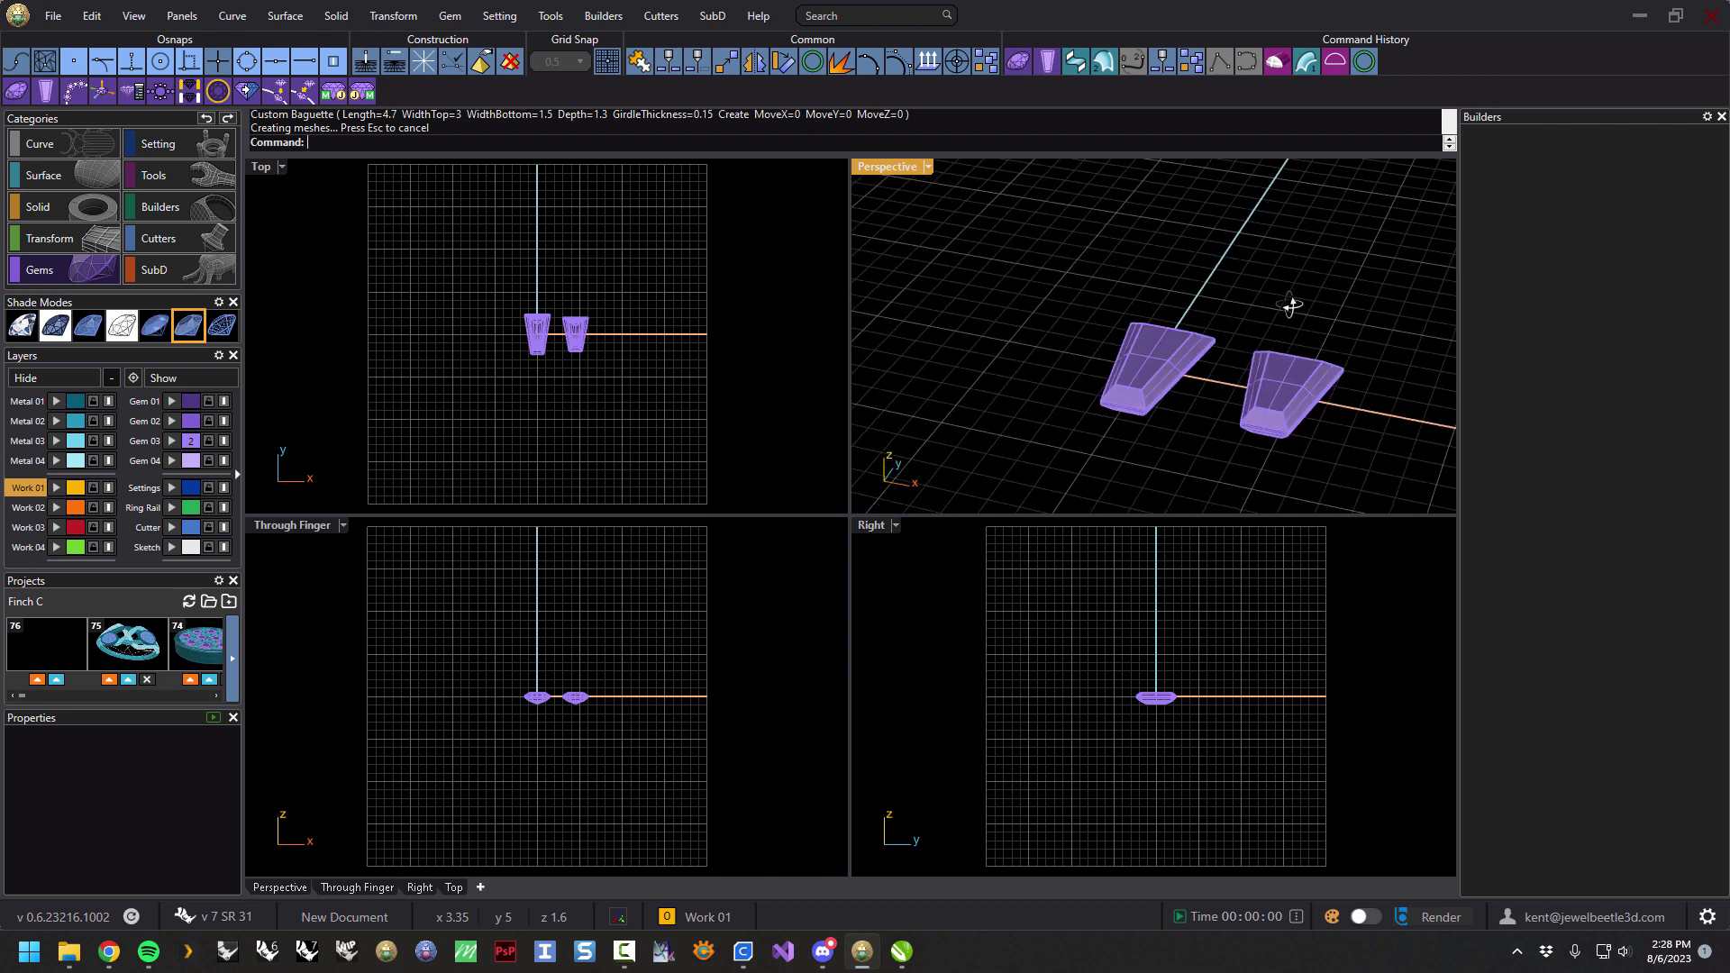
- Re-edit the right-hand gem in the Custom Baguette Builder, narrowing its top width to 2.4
left_click(1287, 399)
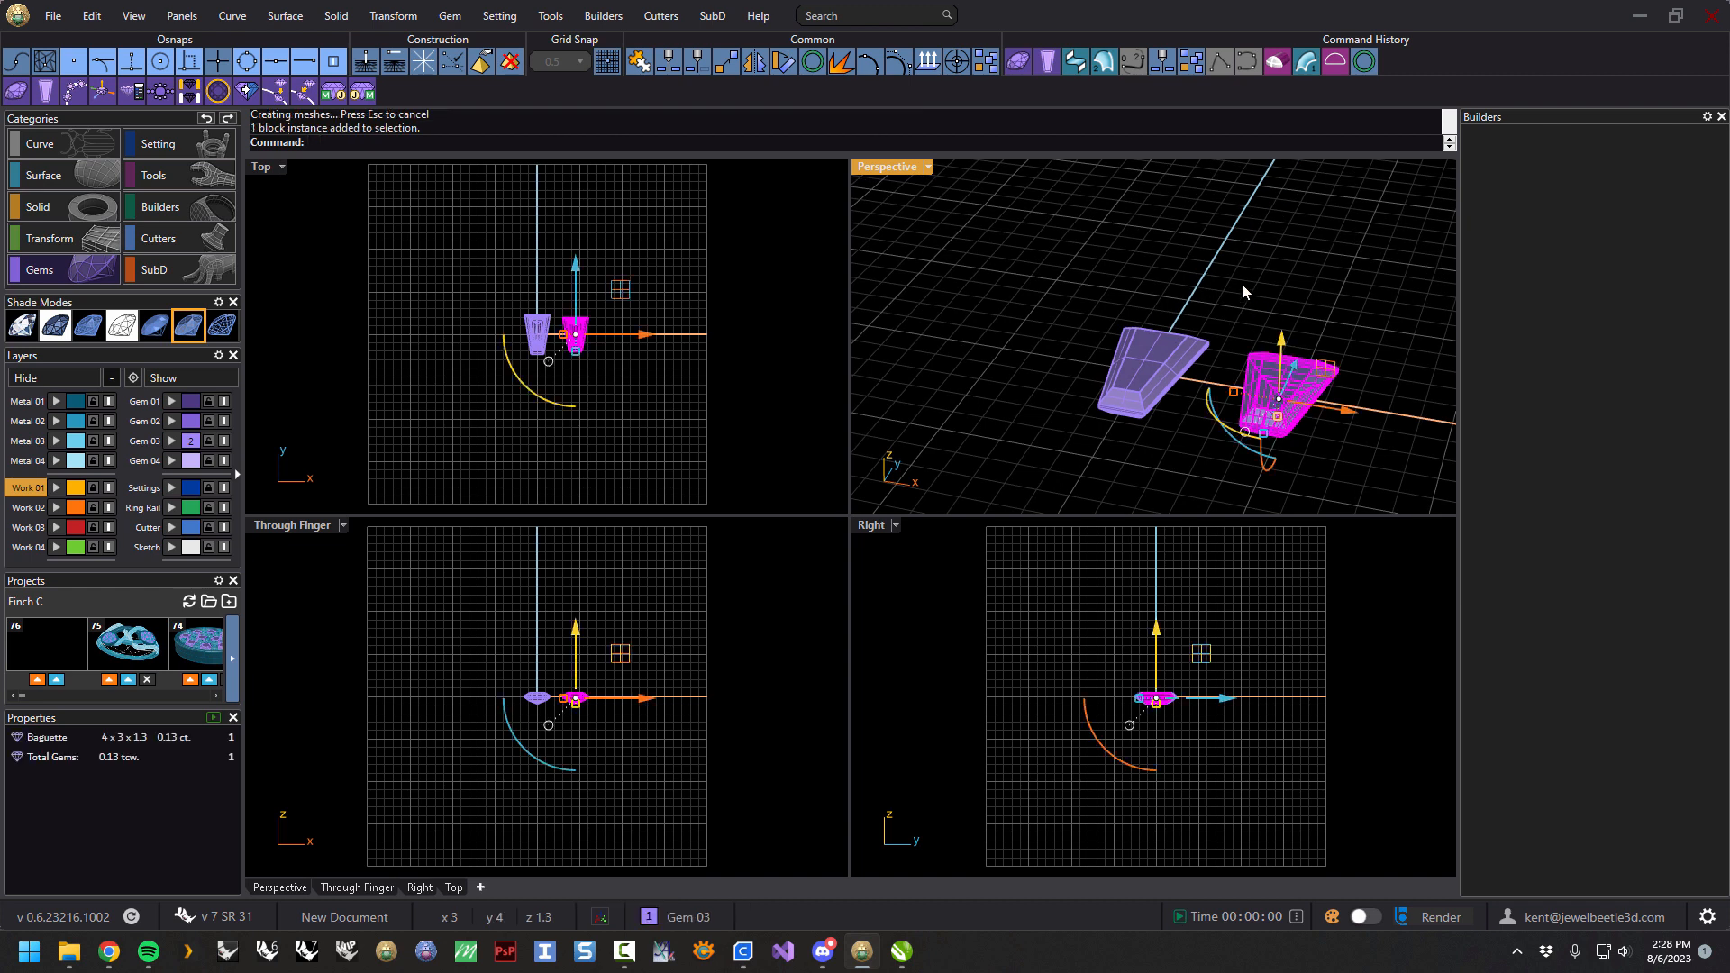
left_click(1051, 64)
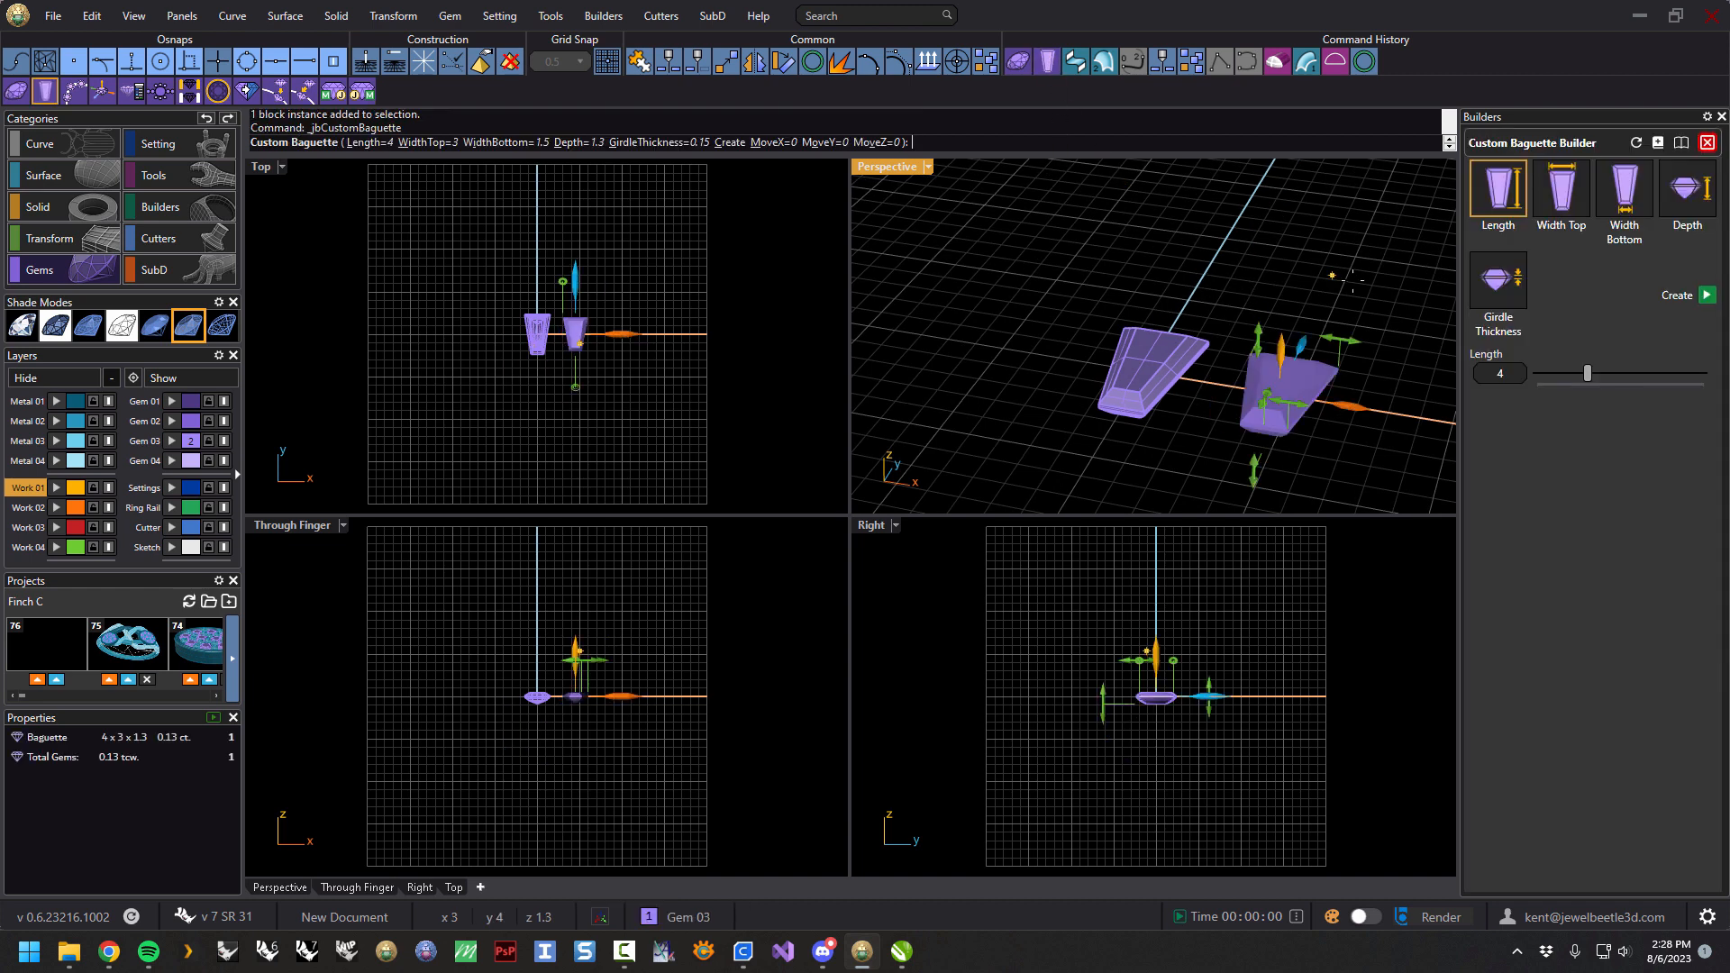
right_click_drag(1365, 378, 1332, 345)
left_click_drag(1352, 332, 1339, 322)
key("Return")
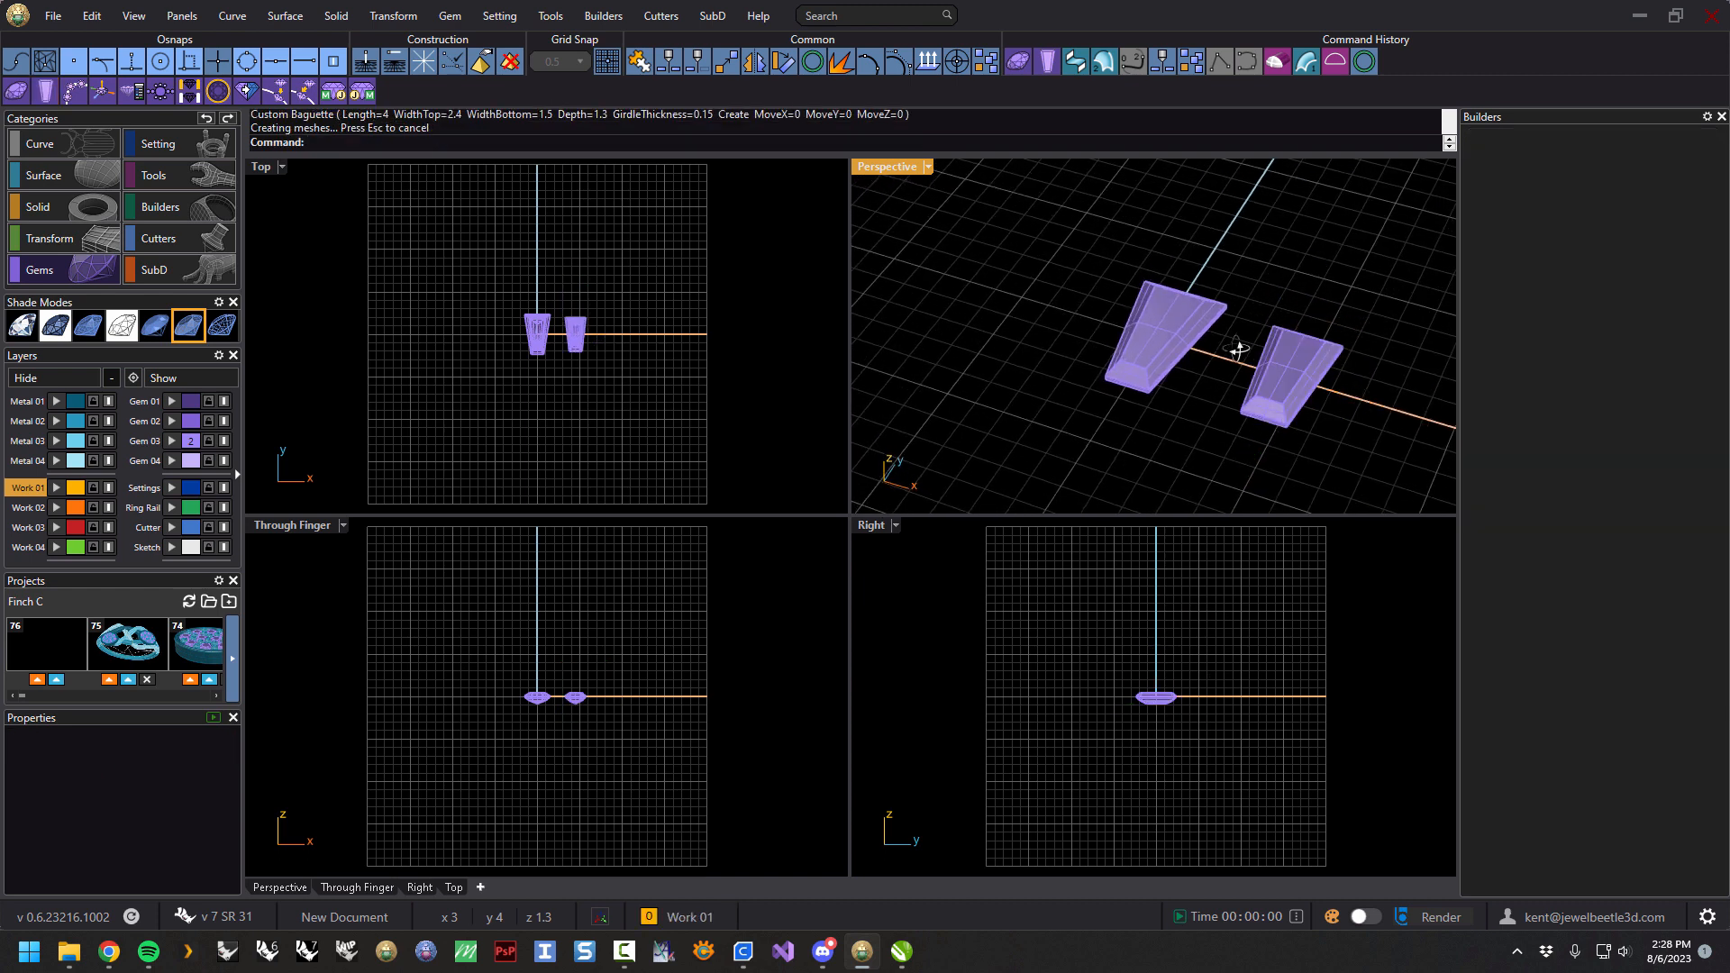
mouse_move(1223, 345)
right_mouse_down()
mouse_move(1322, 424)
mouse_move(1145, 259)
mouse_move(1226, 345)
right_mouse_up()
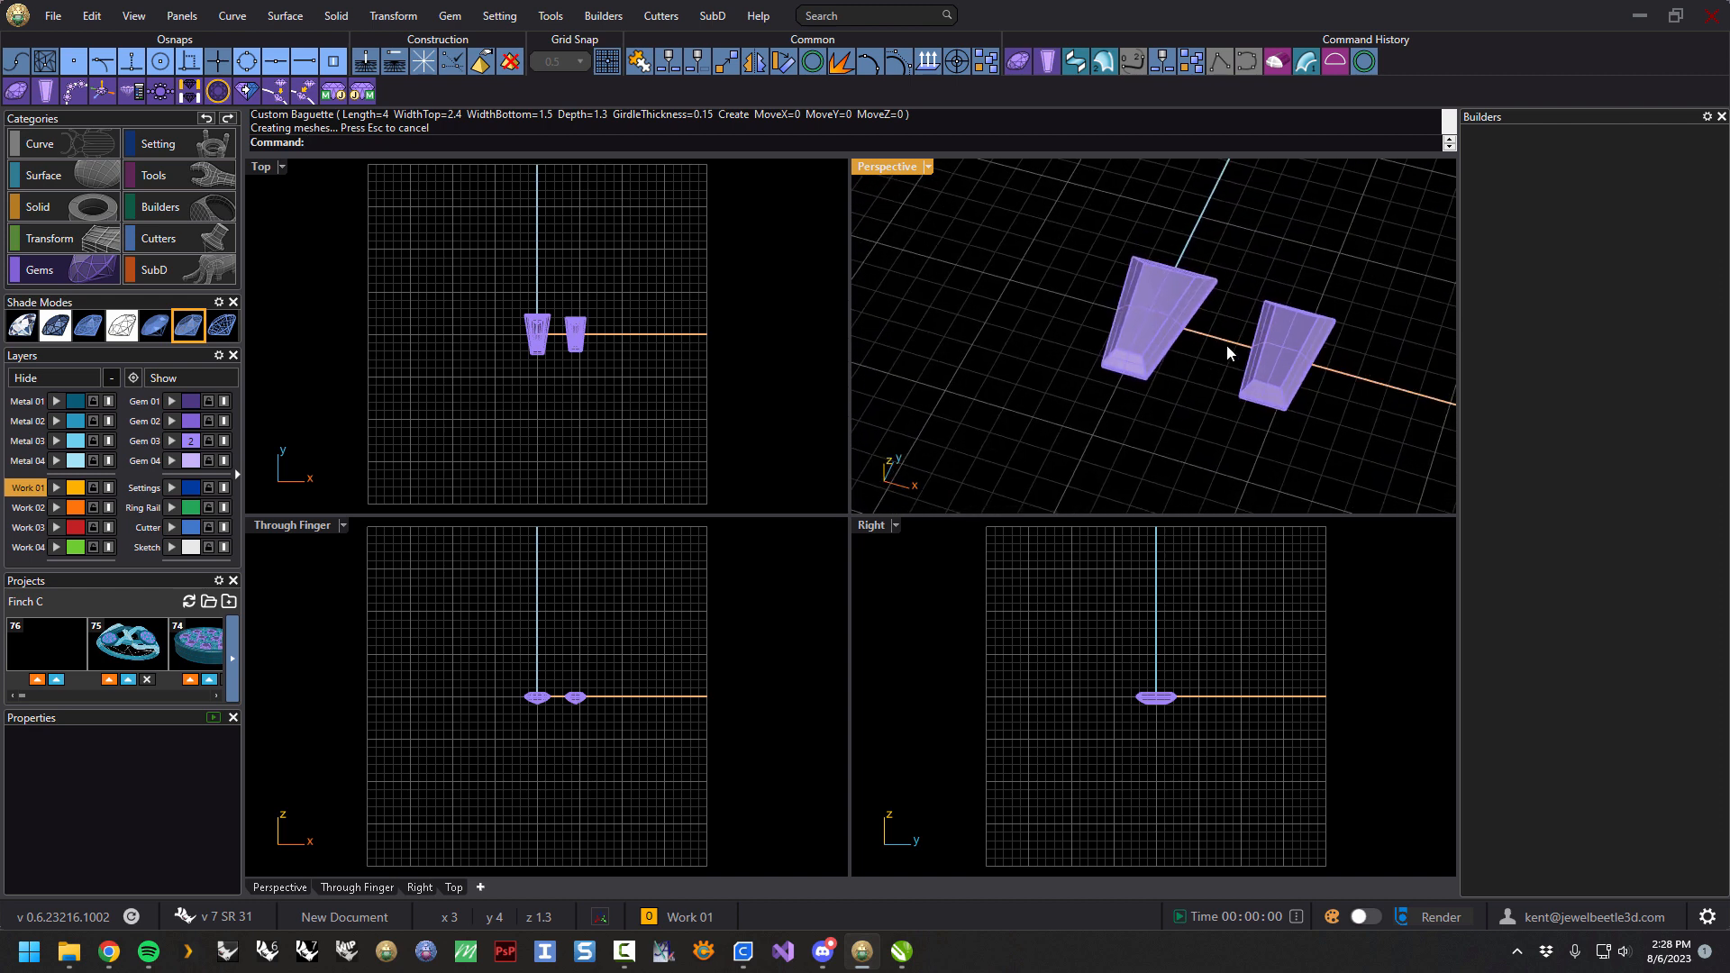